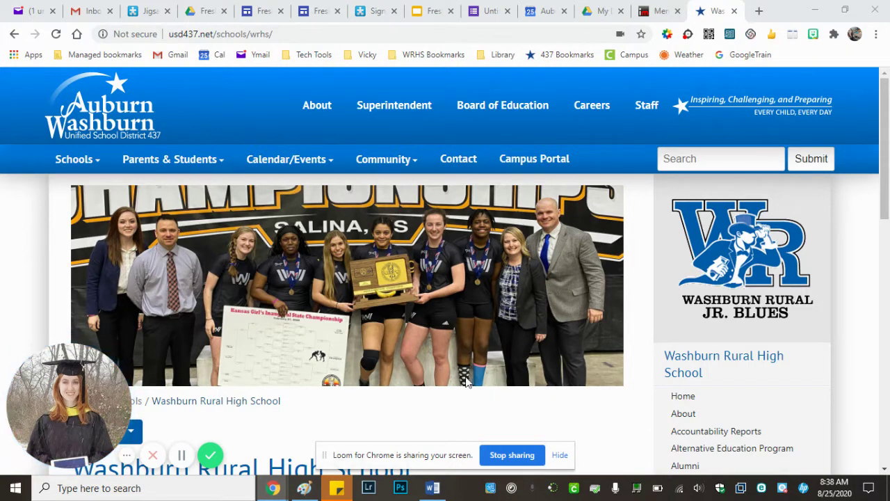
- Open the Library page from the Washburn Rural High School site's list of links
{"action": "scroll", "coordinate": [466, 376], "scroll_direction": "down", "scroll_amount": 1}
{"action": "scroll", "coordinate": [464, 325], "scroll_direction": "down", "scroll_amount": 5}
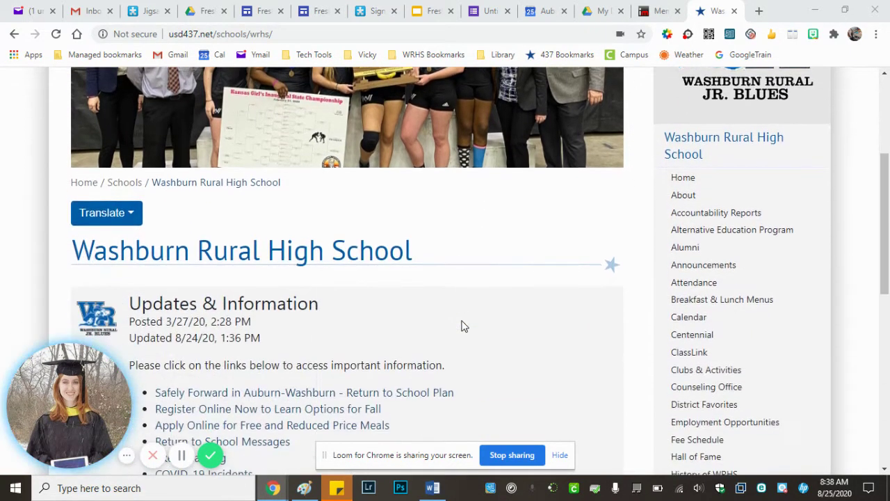
{"action": "scroll", "coordinate": [464, 326], "scroll_direction": "down", "scroll_amount": 1}
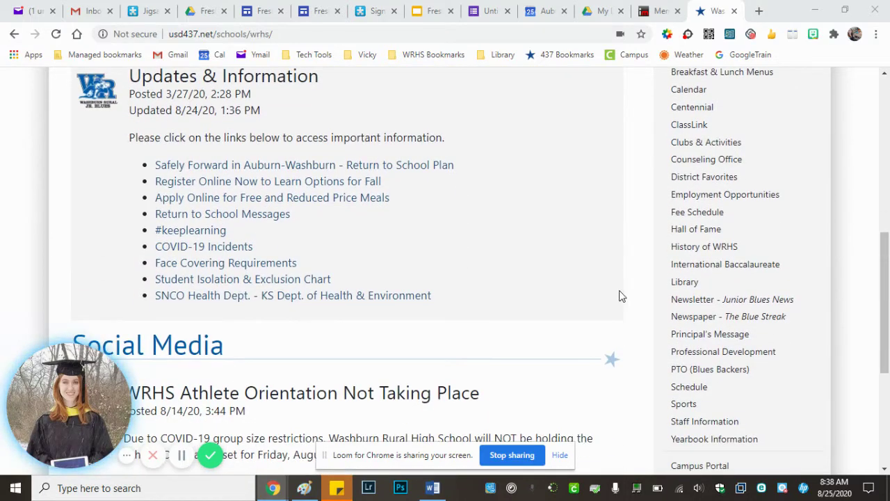
{"action": "left_click", "coordinate": [683, 283]}
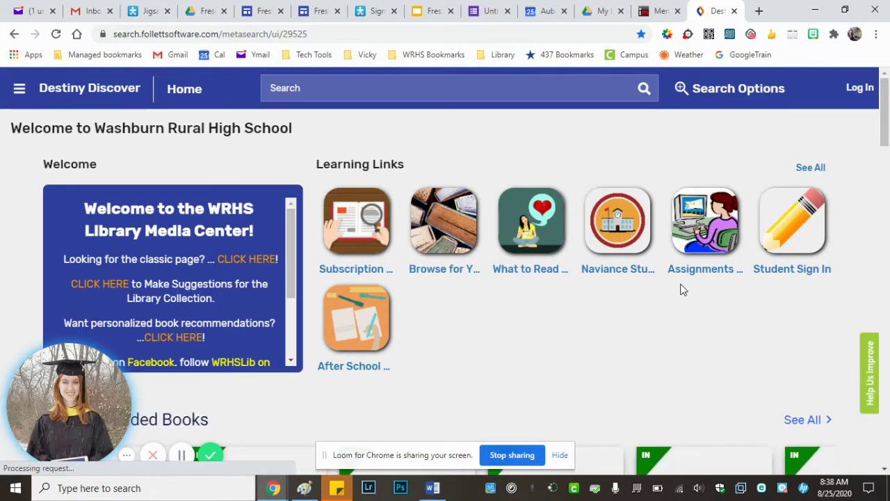
- Go to the subscription databases from the library's Learning Links and open the Explora database
{"action": "left_click", "coordinate": [357, 211]}
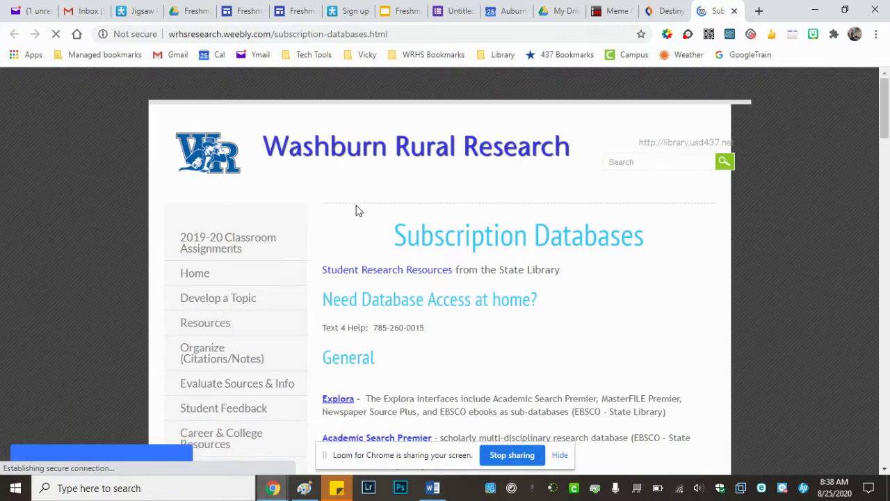
{"action": "scroll", "coordinate": [356, 211], "scroll_direction": "down", "scroll_amount": 2}
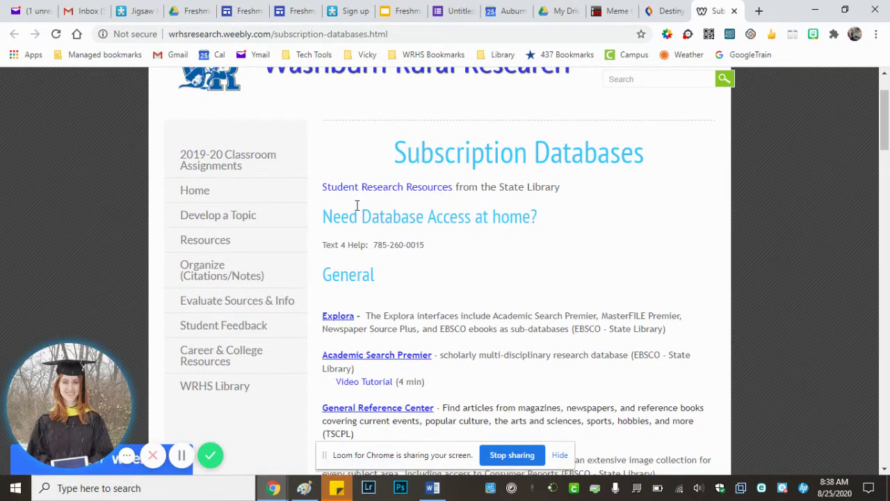
{"action": "scroll", "coordinate": [357, 211], "scroll_direction": "down", "scroll_amount": 1}
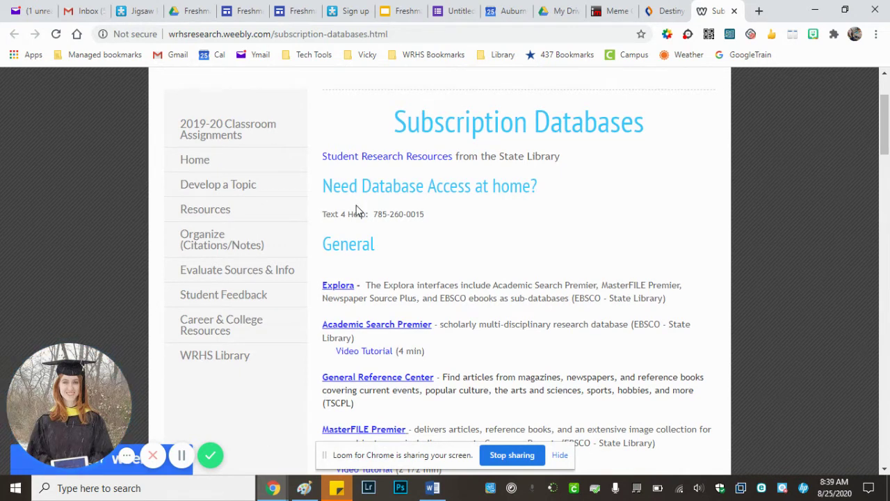
{"action": "left_click", "coordinate": [339, 287]}
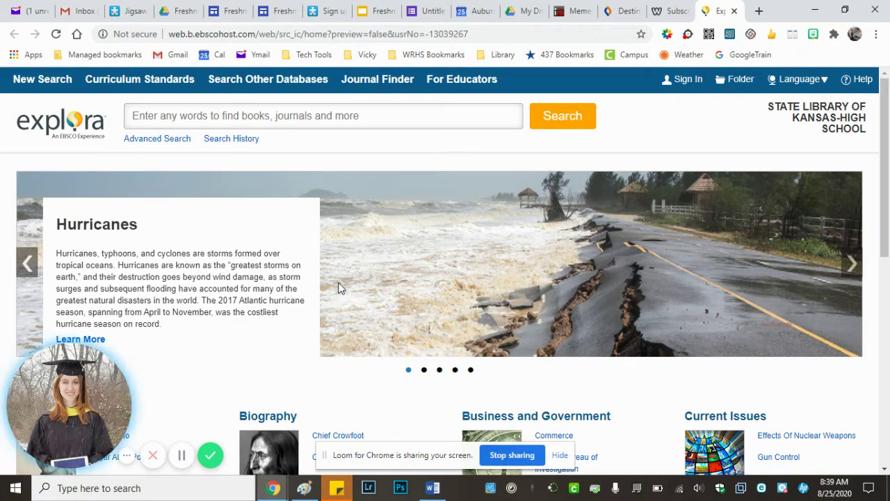
- Examine Explora's home page, looking over the topic categories and paging through the featured topics forward and back to Hurricanes
{"action": "scroll", "coordinate": [406, 262], "scroll_direction": "down", "scroll_amount": 3}
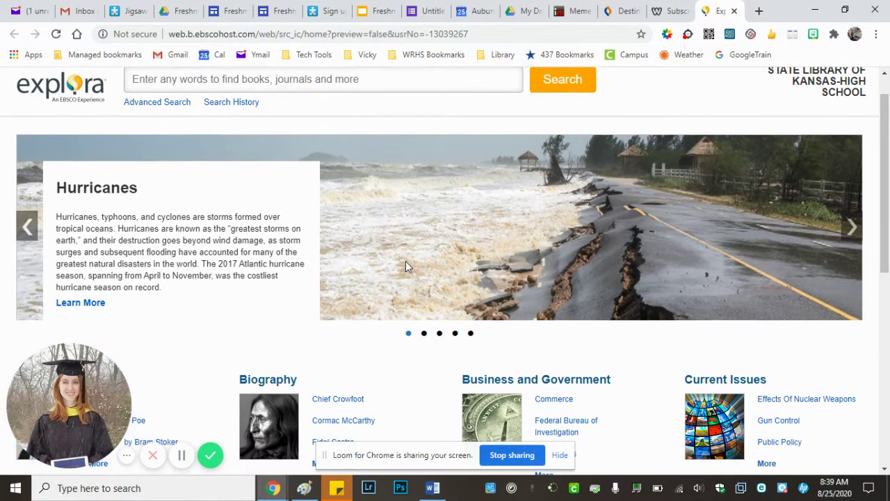
{"action": "scroll", "coordinate": [406, 263], "scroll_direction": "down", "scroll_amount": 5}
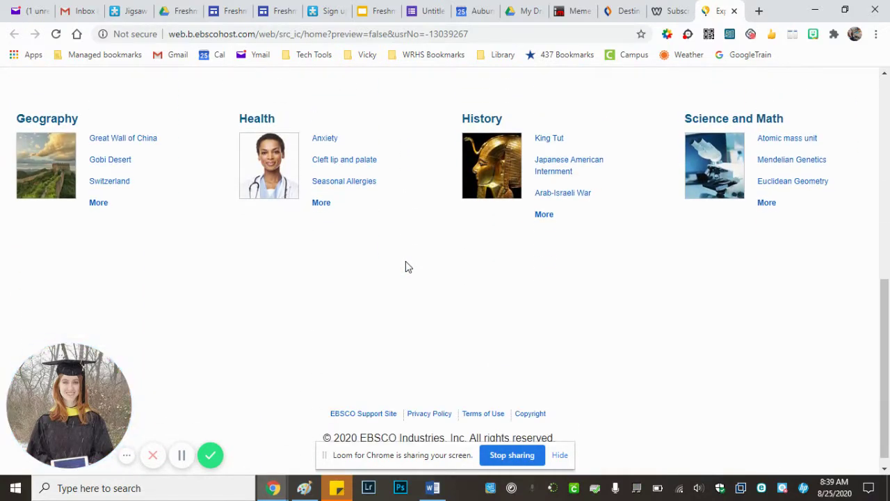
{"action": "scroll", "coordinate": [407, 264], "scroll_direction": "up", "scroll_amount": 3}
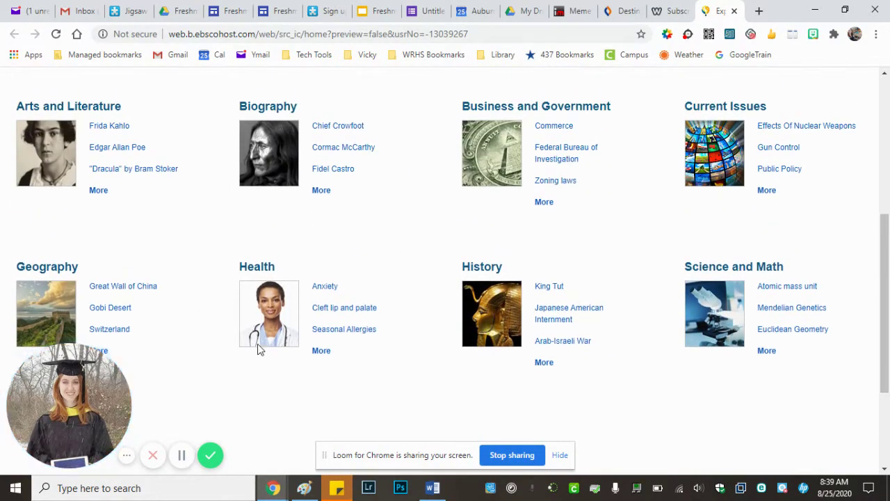
{"action": "scroll", "coordinate": [449, 182], "scroll_direction": "up", "scroll_amount": 1}
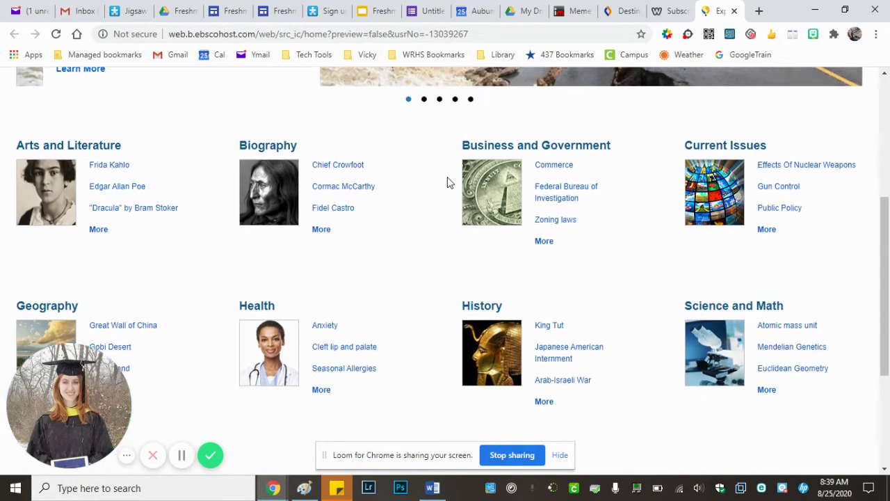
{"action": "scroll", "coordinate": [447, 179], "scroll_direction": "up", "scroll_amount": 4}
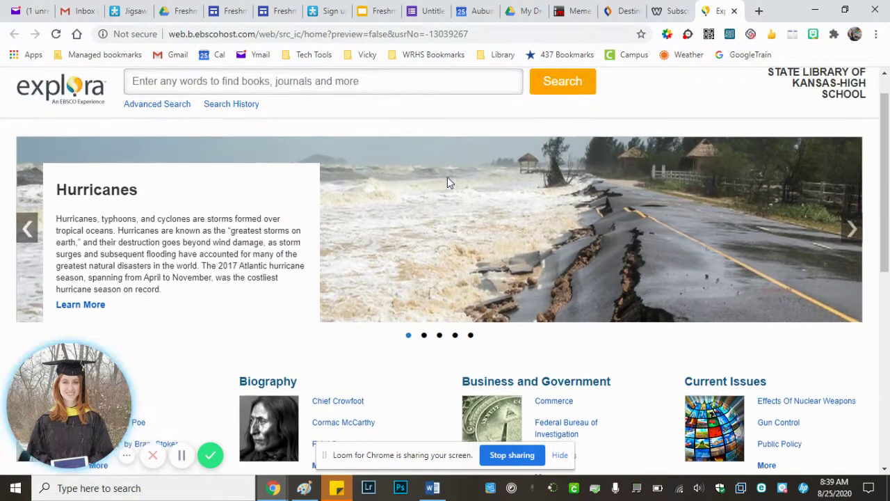
{"action": "left_click", "coordinate": [853, 237]}
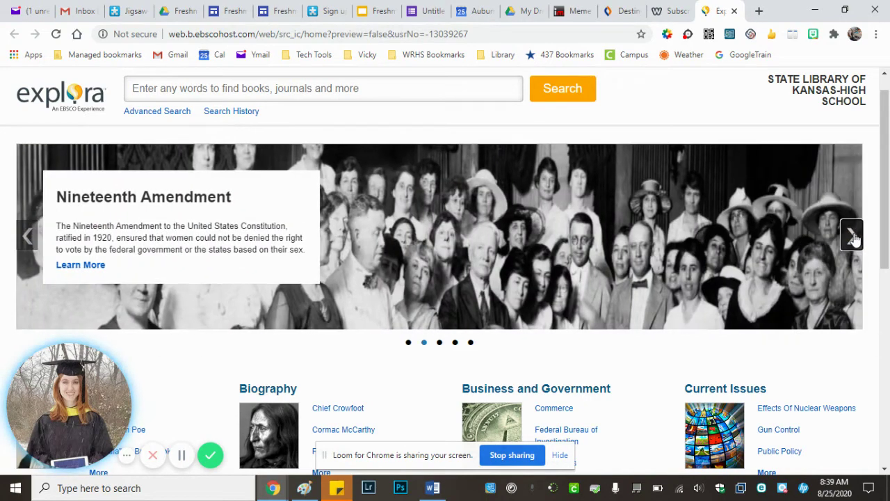
{"action": "left_click", "coordinate": [853, 237]}
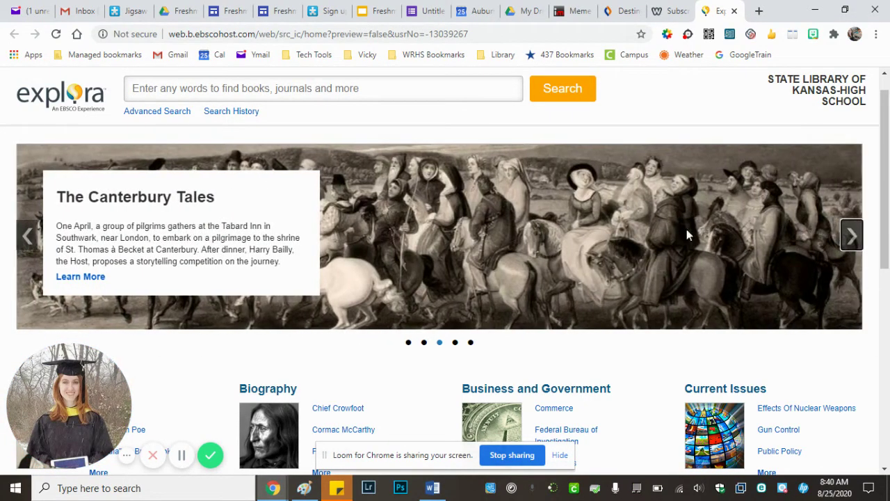
{"action": "left_click", "coordinate": [27, 243]}
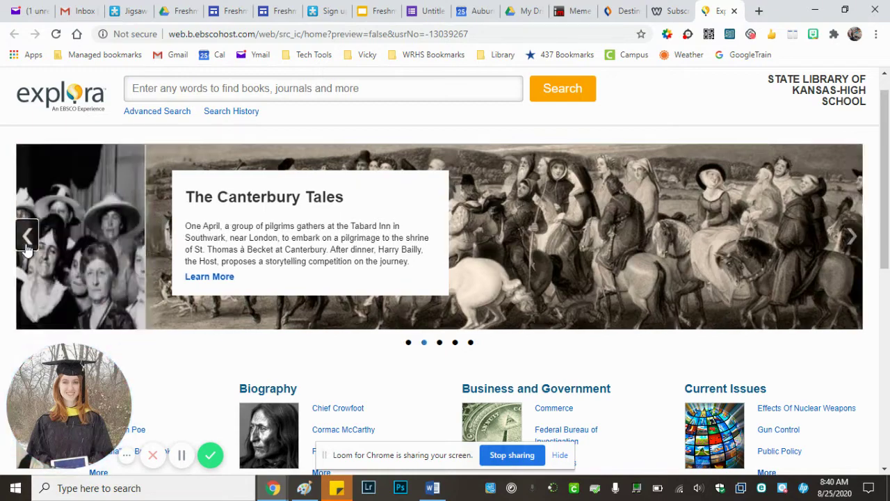
{"action": "left_click", "coordinate": [26, 244]}
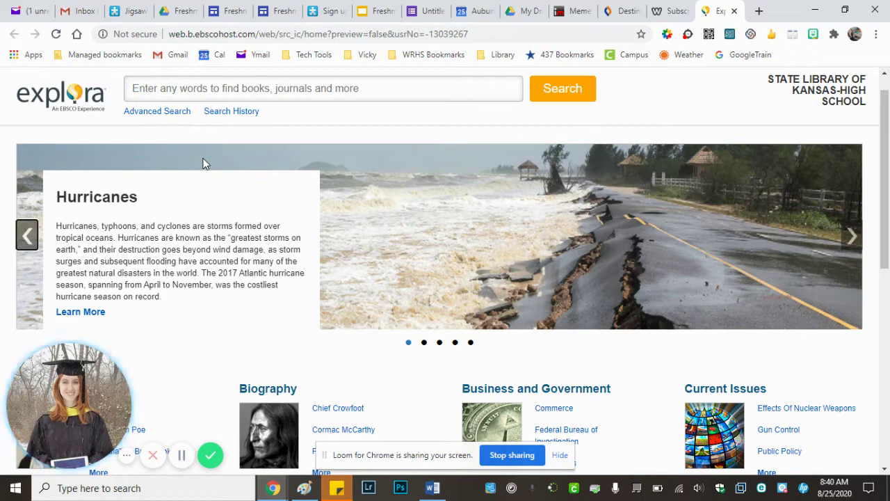
- Search Explora for Wildfires using the suggested phrase "wildfires and climate change"
{"action": "left_click", "coordinate": [190, 84]}
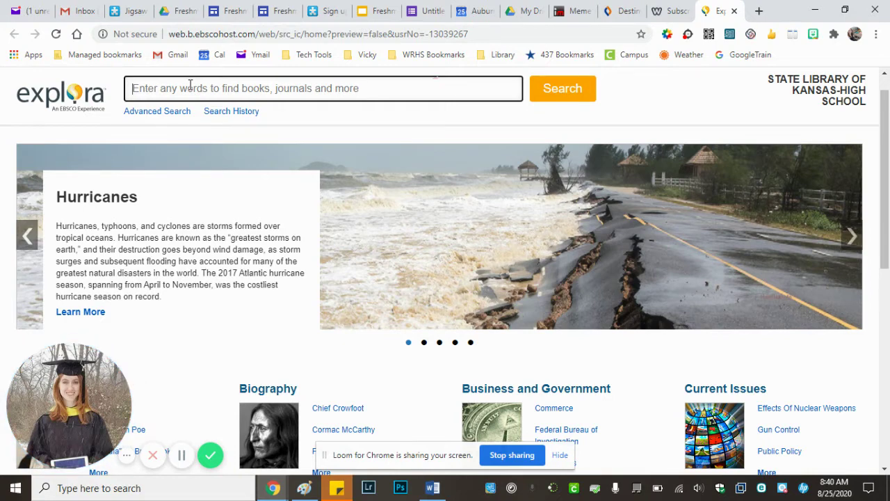
{"action": "type", "text": "Wildfires"}
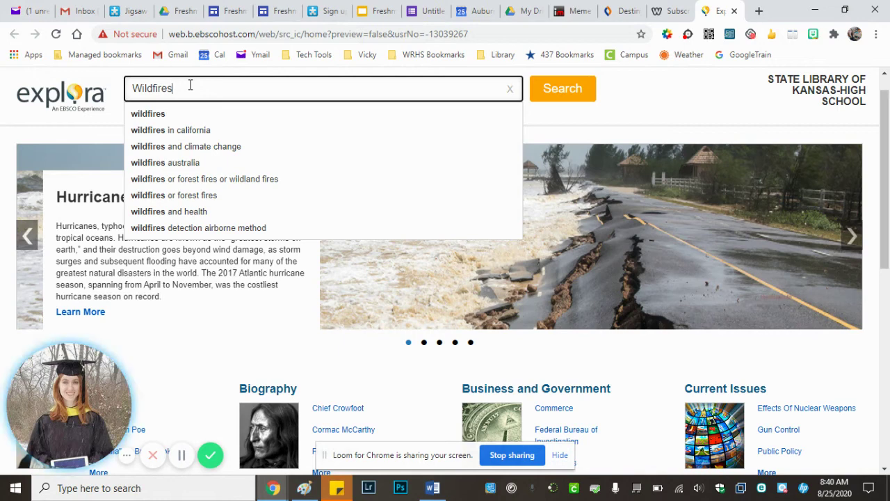
{"action": "left_click", "coordinate": [169, 159]}
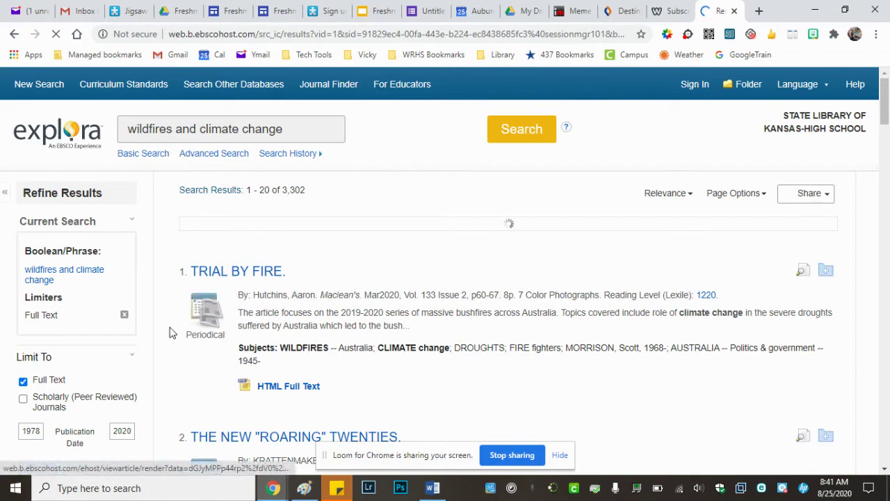
- Limit the search results to publication dates starting from 1997
{"action": "scroll", "coordinate": [178, 306], "scroll_direction": "down", "scroll_amount": 1}
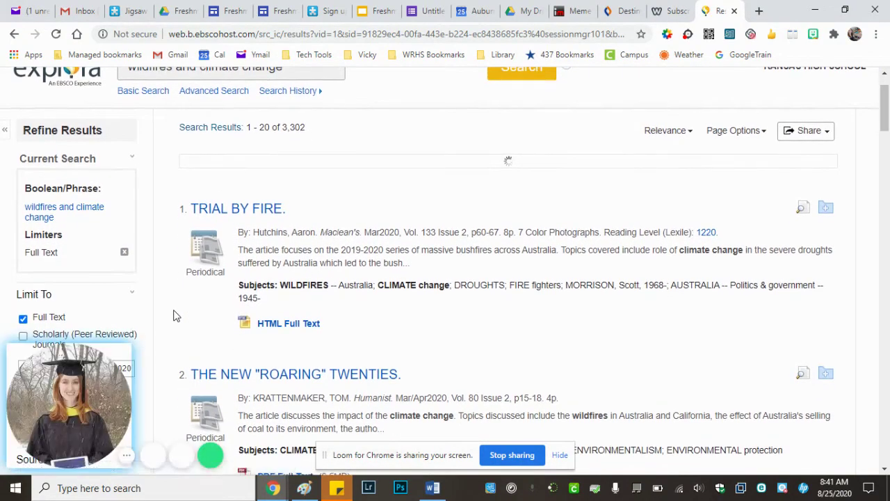
{"action": "scroll", "coordinate": [177, 315], "scroll_direction": "down", "scroll_amount": 2}
{"action": "scroll", "coordinate": [175, 315], "scroll_direction": "down", "scroll_amount": 1}
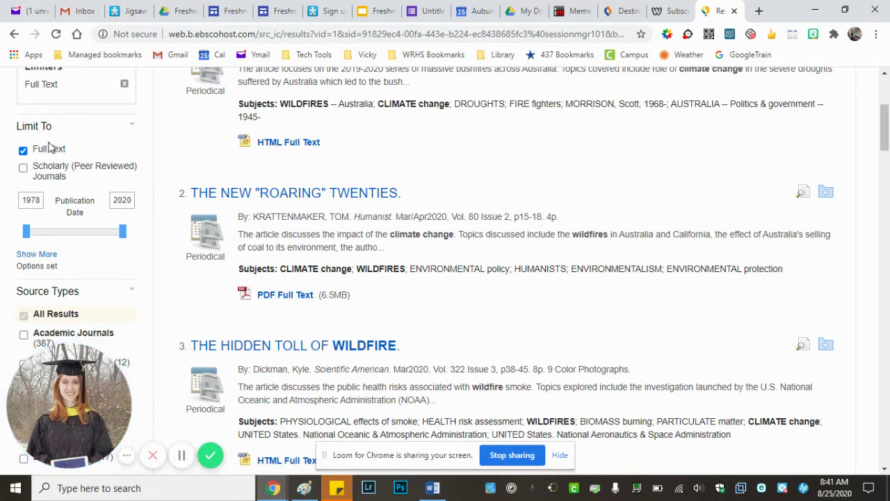
{"action": "scroll", "coordinate": [88, 216], "scroll_direction": "down", "scroll_amount": 1}
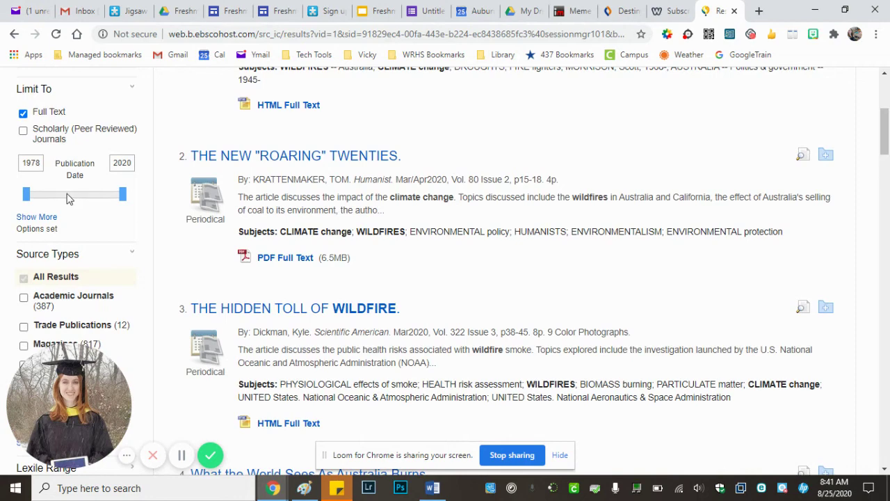
{"action": "left_click", "coordinate": [67, 198]}
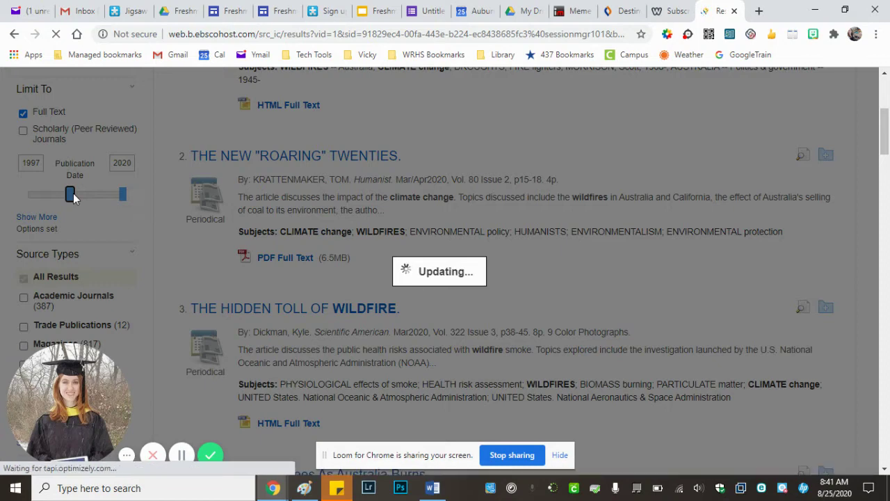
- Review the refinement options for the results, including the active limiters, publication date range and source types
{"action": "scroll", "coordinate": [184, 314], "scroll_direction": "down", "scroll_amount": 4}
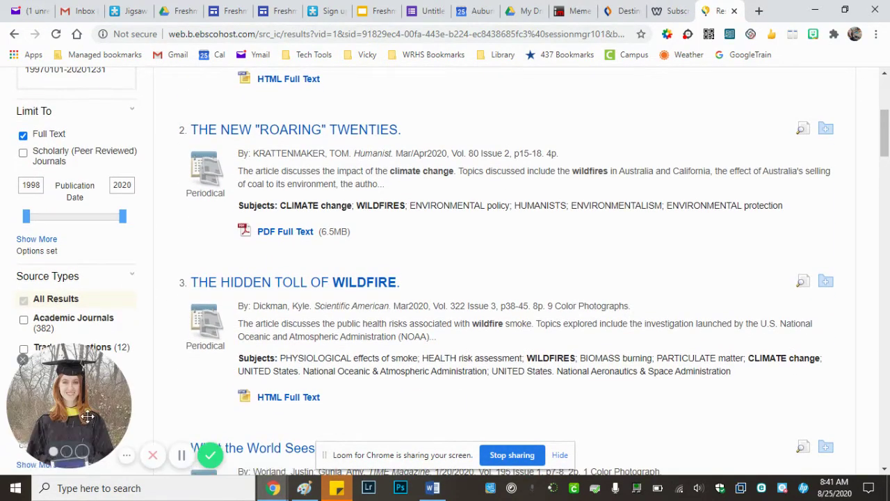
{"action": "scroll", "coordinate": [174, 303], "scroll_direction": "up", "scroll_amount": 5}
{"action": "scroll", "coordinate": [109, 295], "scroll_direction": "down", "scroll_amount": 6}
{"action": "scroll", "coordinate": [109, 294], "scroll_direction": "down", "scroll_amount": 2}
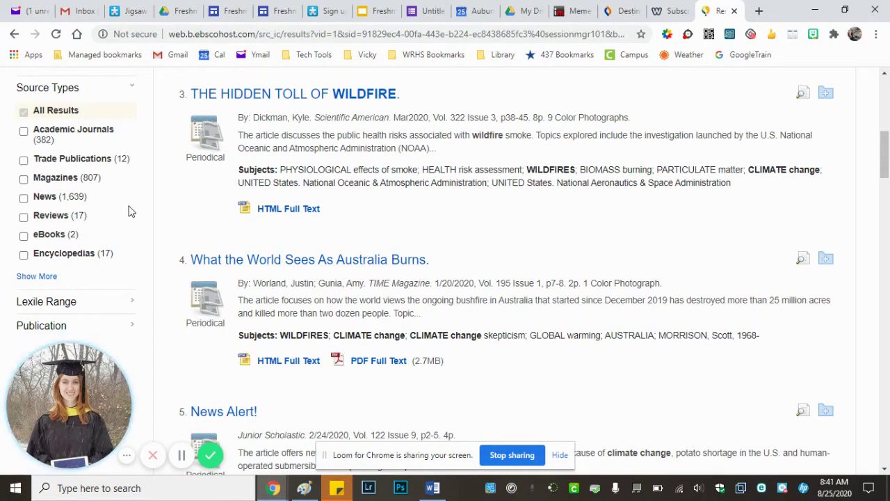
{"action": "scroll", "coordinate": [128, 211], "scroll_direction": "down", "scroll_amount": 2}
{"action": "scroll", "coordinate": [129, 212], "scroll_direction": "up", "scroll_amount": 8}
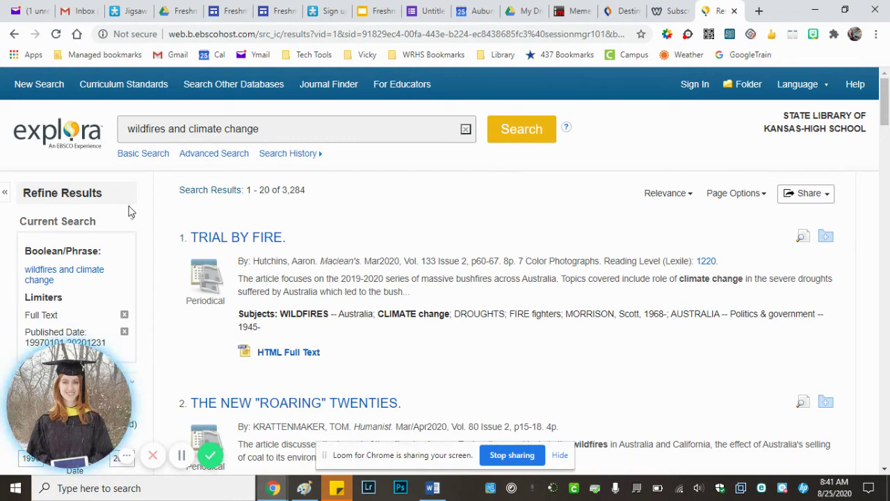
{"action": "scroll", "coordinate": [128, 212], "scroll_direction": "down", "scroll_amount": 1}
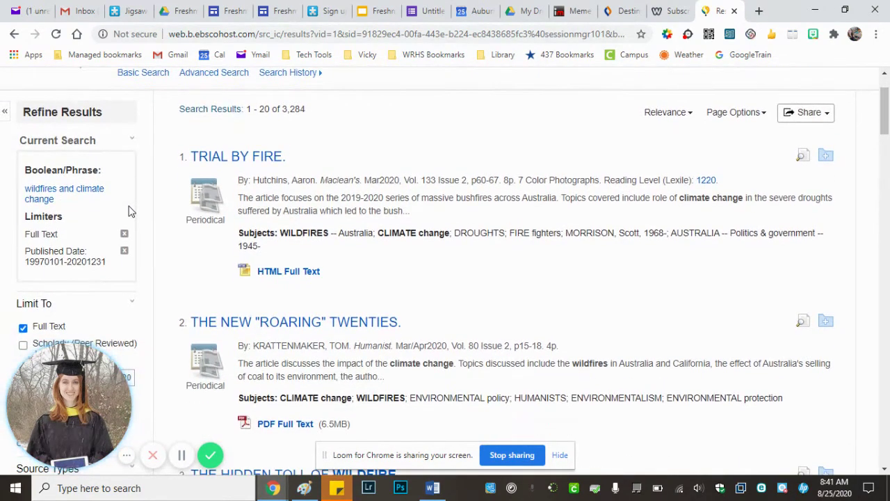
{"action": "scroll", "coordinate": [129, 211], "scroll_direction": "down", "scroll_amount": 2}
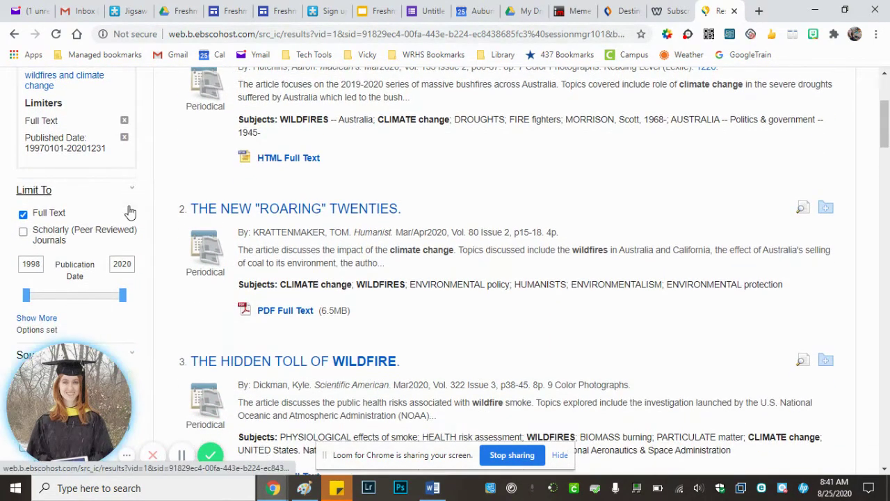
{"action": "scroll", "coordinate": [128, 211], "scroll_direction": "down", "scroll_amount": 1}
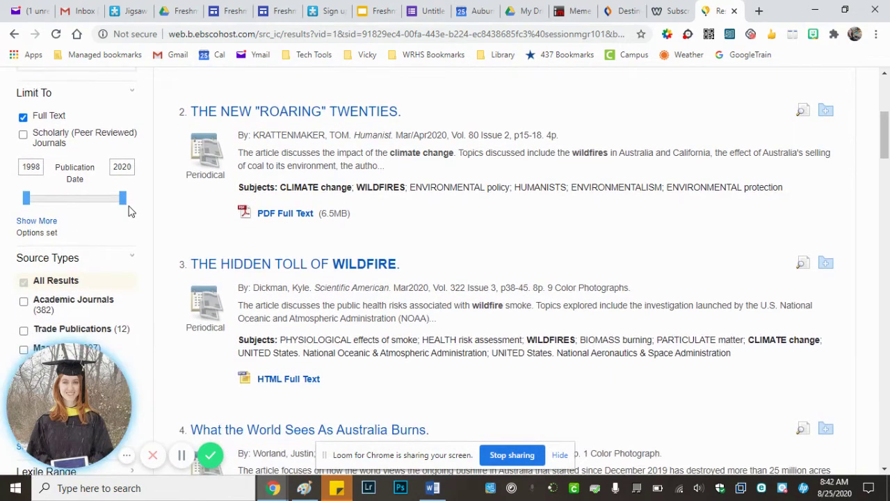
{"action": "scroll", "coordinate": [129, 211], "scroll_direction": "down", "scroll_amount": 3}
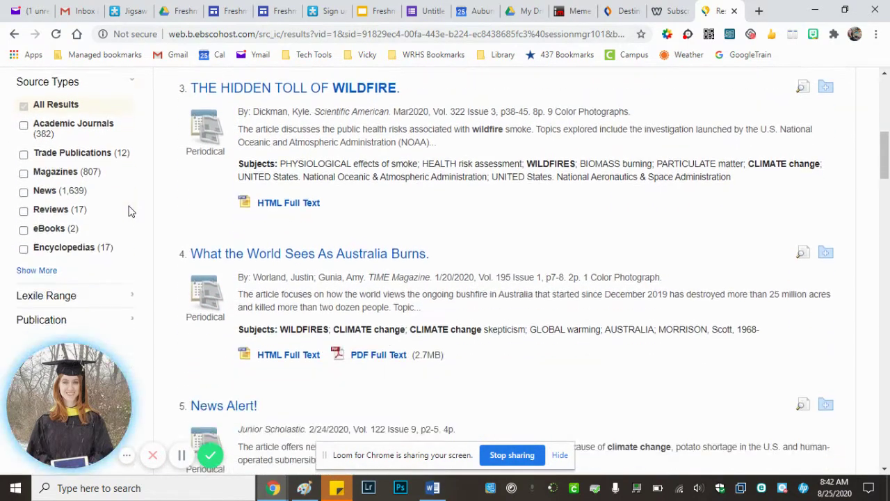
- Open the result "What the World Sees As Australia Burns" and read through its PDF full text
{"action": "scroll", "coordinate": [128, 211], "scroll_direction": "down", "scroll_amount": 1}
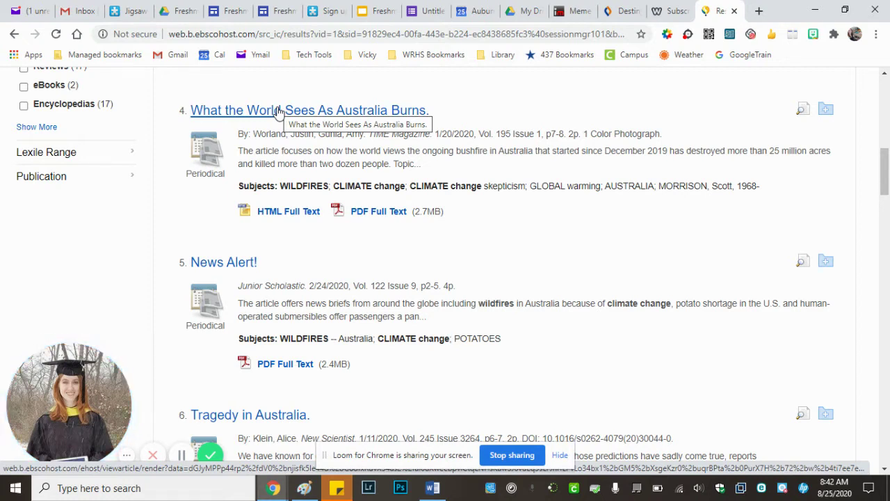
{"action": "left_click", "coordinate": [278, 111]}
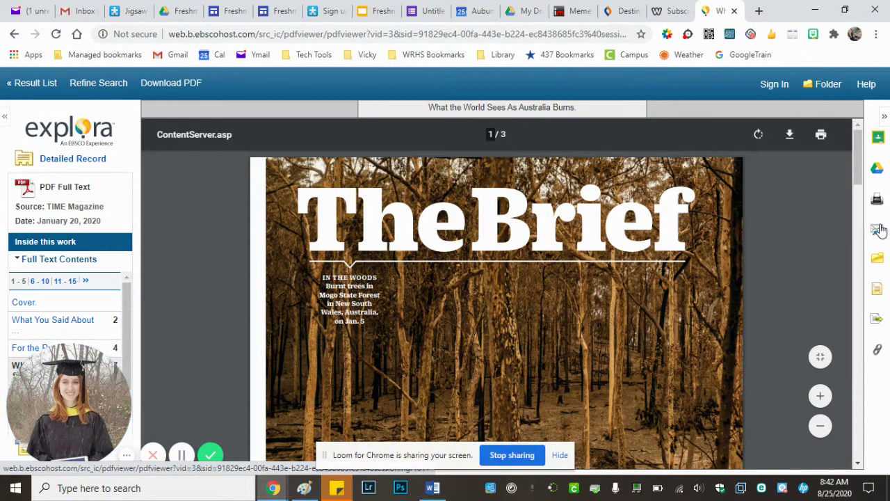
{"action": "scroll", "coordinate": [709, 273], "scroll_direction": "down", "scroll_amount": 5}
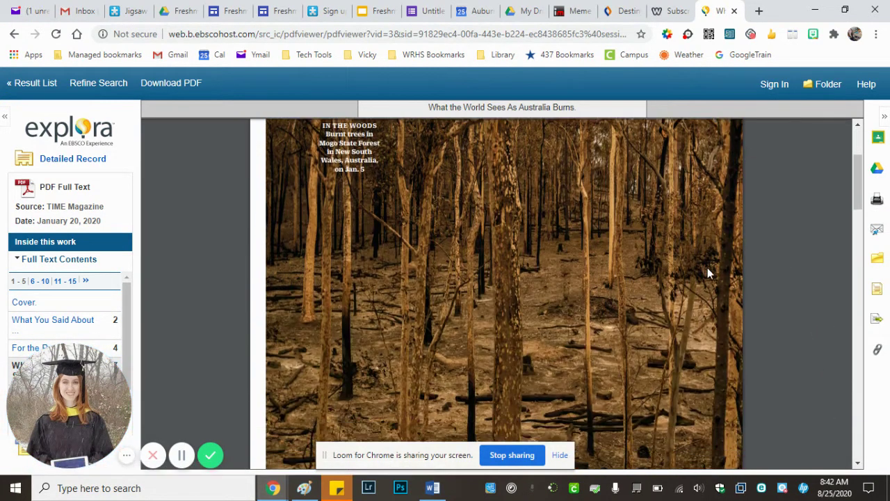
{"action": "scroll", "coordinate": [708, 273], "scroll_direction": "down", "scroll_amount": 6}
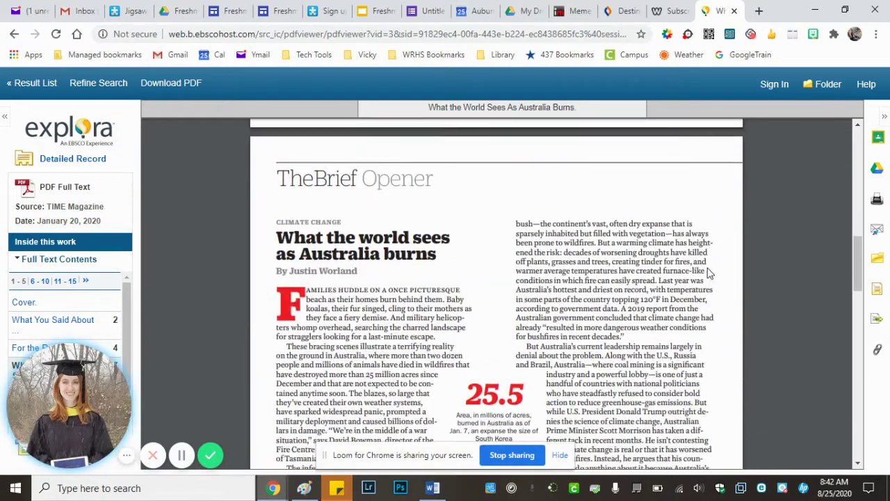
{"action": "scroll", "coordinate": [708, 273], "scroll_direction": "down", "scroll_amount": 5}
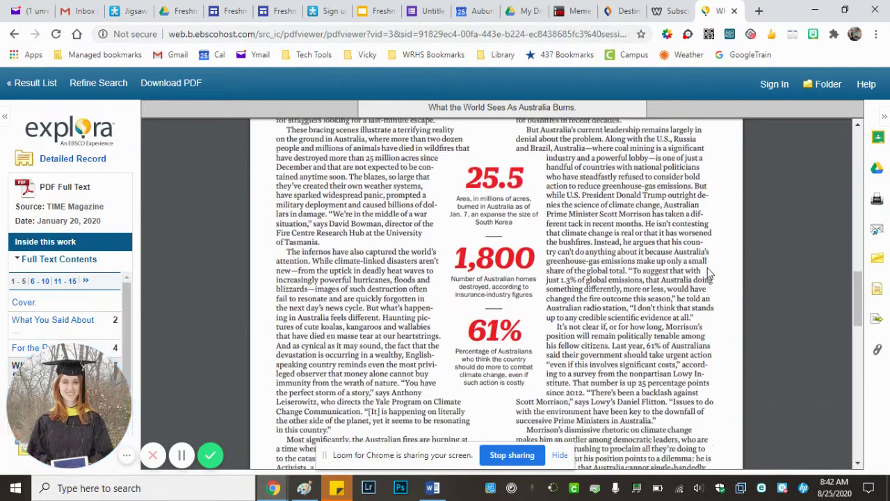
- Skim the rest of the article's PDF through to the copyright page and return to its cover page
{"action": "scroll", "coordinate": [709, 273], "scroll_direction": "down", "scroll_amount": 5}
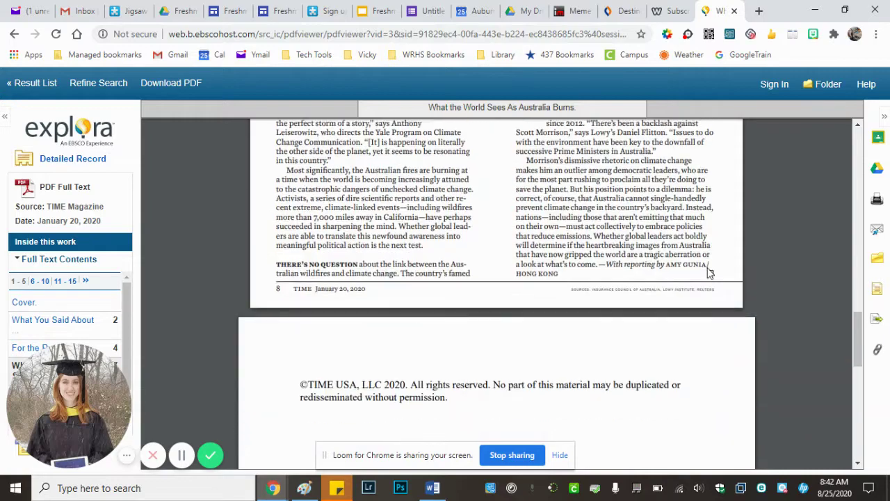
{"action": "scroll", "coordinate": [708, 273], "scroll_direction": "up", "scroll_amount": 2}
{"action": "scroll", "coordinate": [707, 272], "scroll_direction": "up", "scroll_amount": 10}
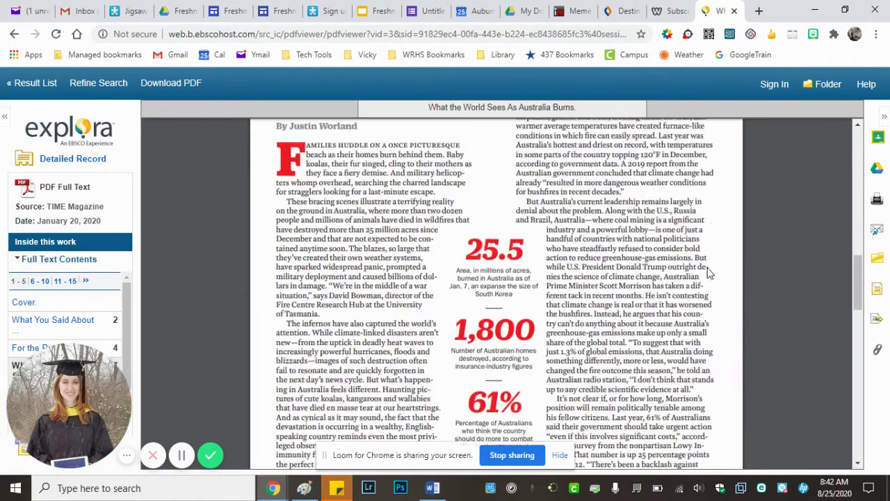
{"action": "scroll", "coordinate": [708, 273], "scroll_direction": "up", "scroll_amount": 3}
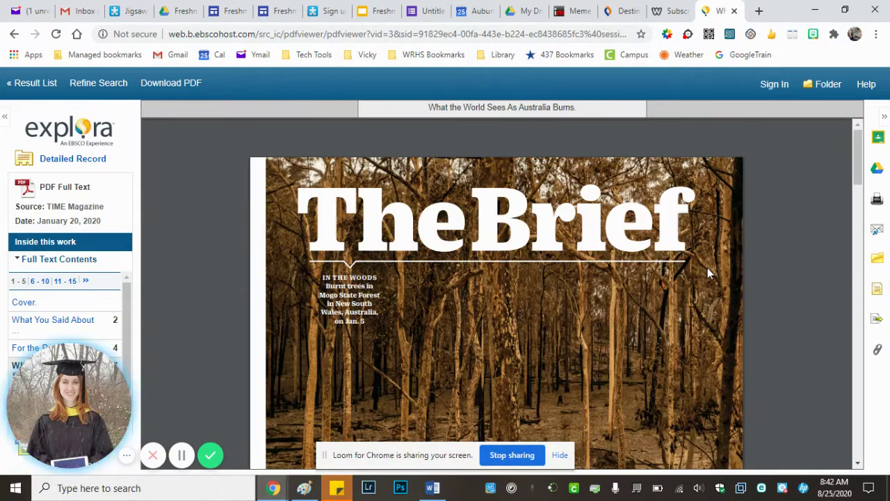
- Display the article's citation formats, examine the MLA Works Cited entry among them, and close the citation list
{"action": "left_click", "coordinate": [879, 295]}
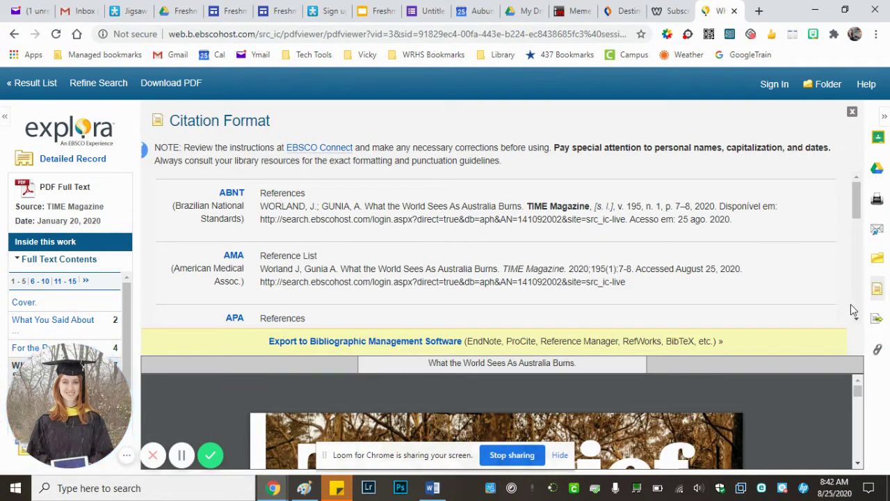
{"action": "left_click_drag", "start_coordinate": [858, 320], "coordinate": [858, 320]}
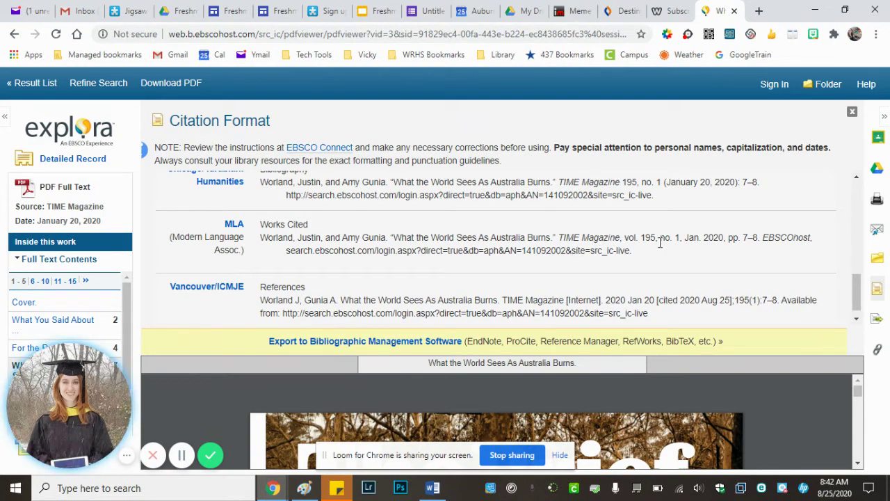
{"action": "scroll", "coordinate": [660, 242], "scroll_direction": "down", "scroll_amount": 1}
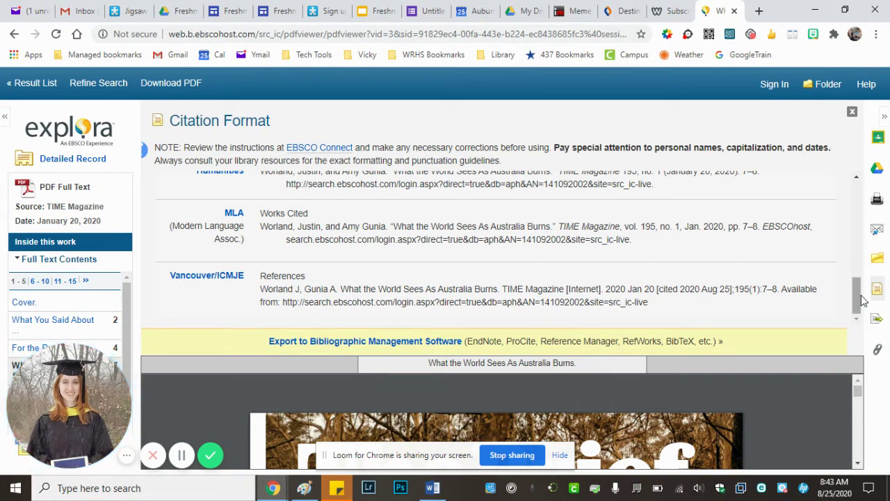
{"action": "left_click_drag", "start_coordinate": [862, 299], "coordinate": [862, 205]}
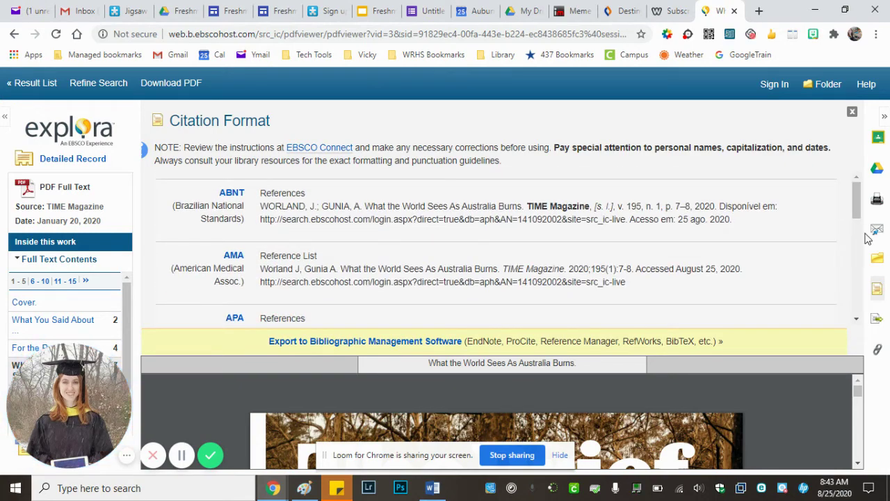
{"action": "left_click", "coordinate": [877, 289]}
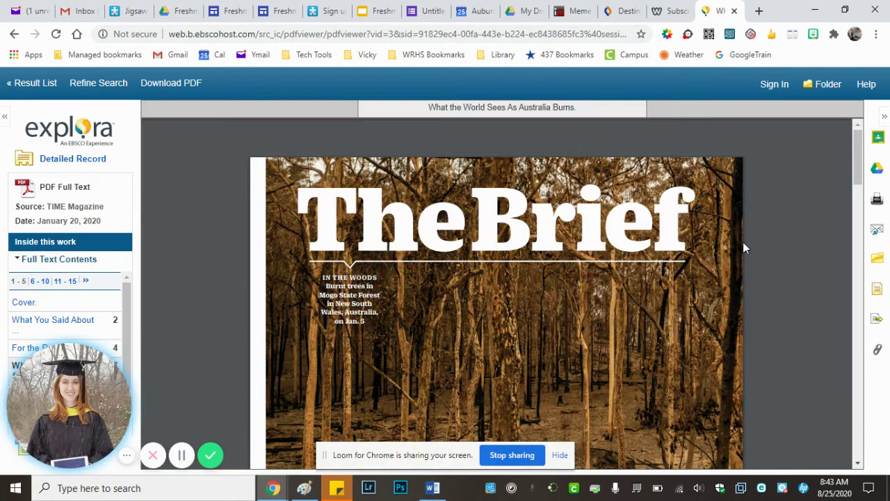
{"action": "scroll", "coordinate": [743, 243], "scroll_direction": "down", "scroll_amount": 2}
{"action": "scroll", "coordinate": [743, 244], "scroll_direction": "down", "scroll_amount": 3}
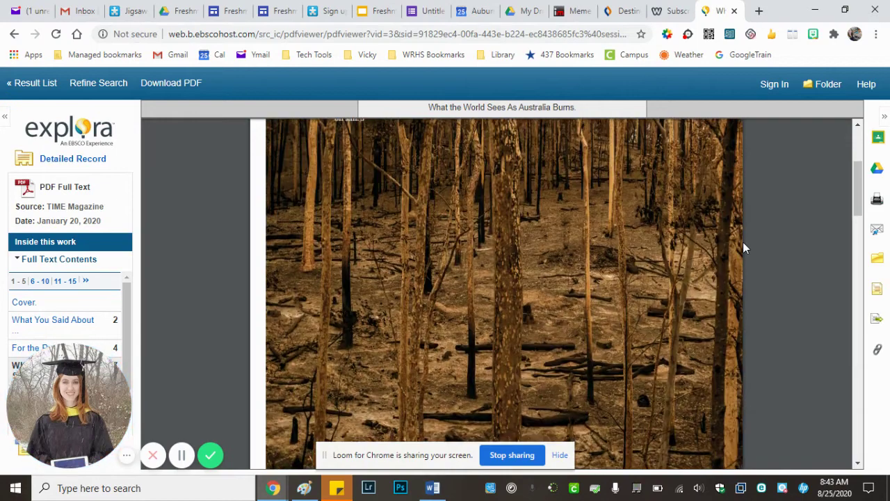
{"action": "scroll", "coordinate": [743, 243], "scroll_direction": "down", "scroll_amount": 2}
{"action": "scroll", "coordinate": [742, 243], "scroll_direction": "up", "scroll_amount": 6}
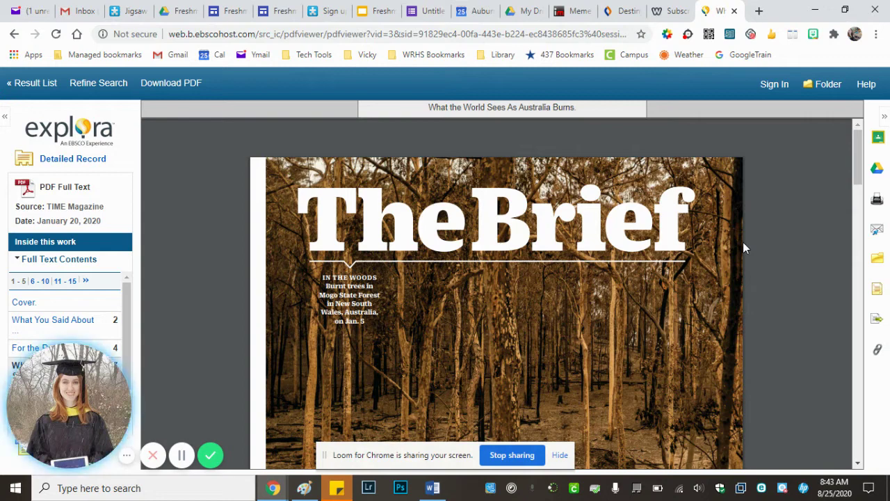
{"action": "scroll", "coordinate": [743, 243], "scroll_direction": "down", "scroll_amount": 1}
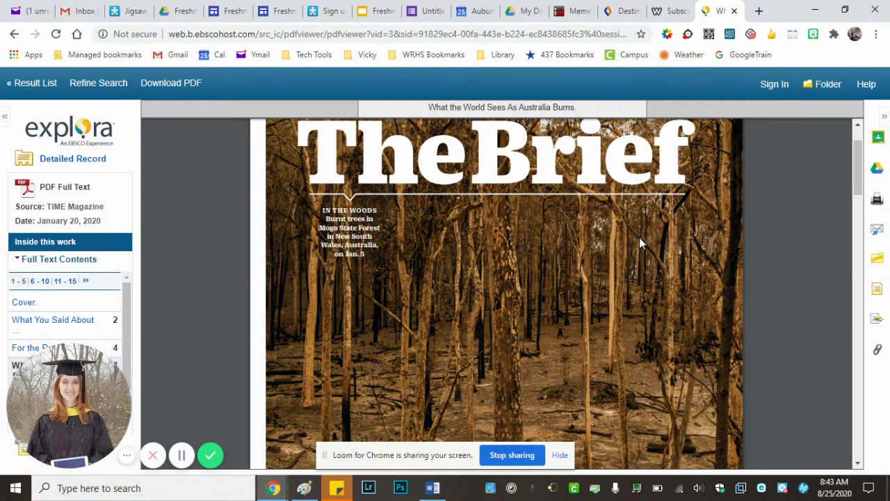
{"action": "scroll", "coordinate": [639, 238], "scroll_direction": "down", "scroll_amount": 4}
{"action": "scroll", "coordinate": [639, 237], "scroll_direction": "down", "scroll_amount": 2}
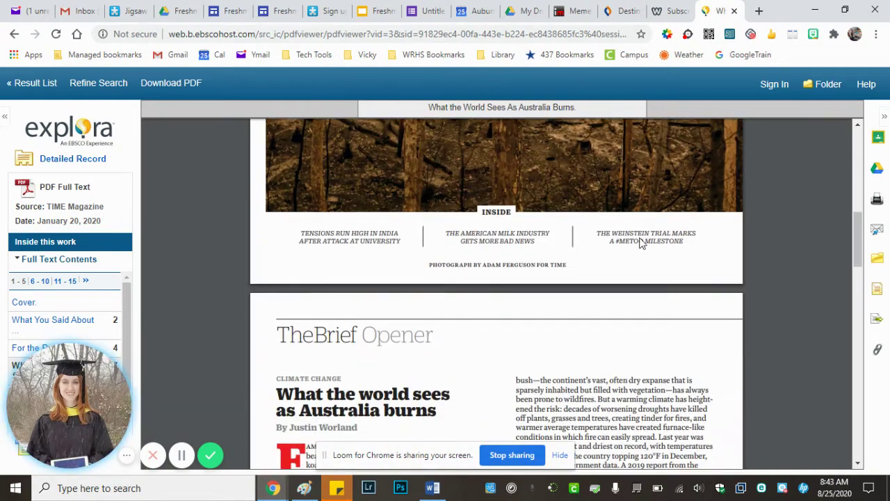
{"action": "scroll", "coordinate": [640, 241], "scroll_direction": "up", "scroll_amount": 7}
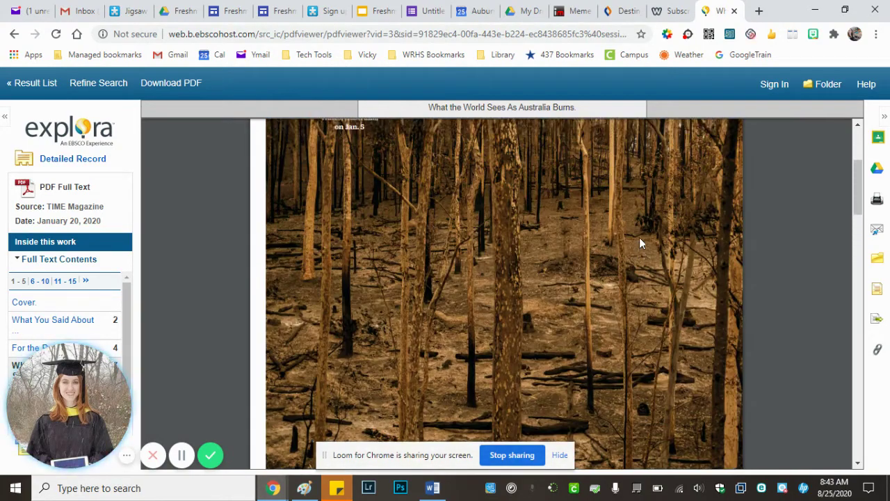